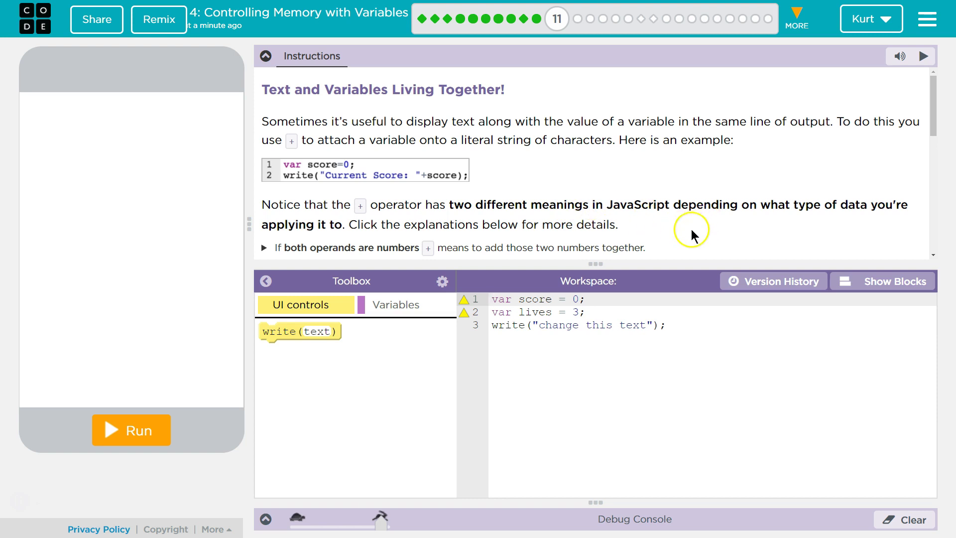
scroll(691, 229, down, 2)
scroll(594, 197, up, 1)
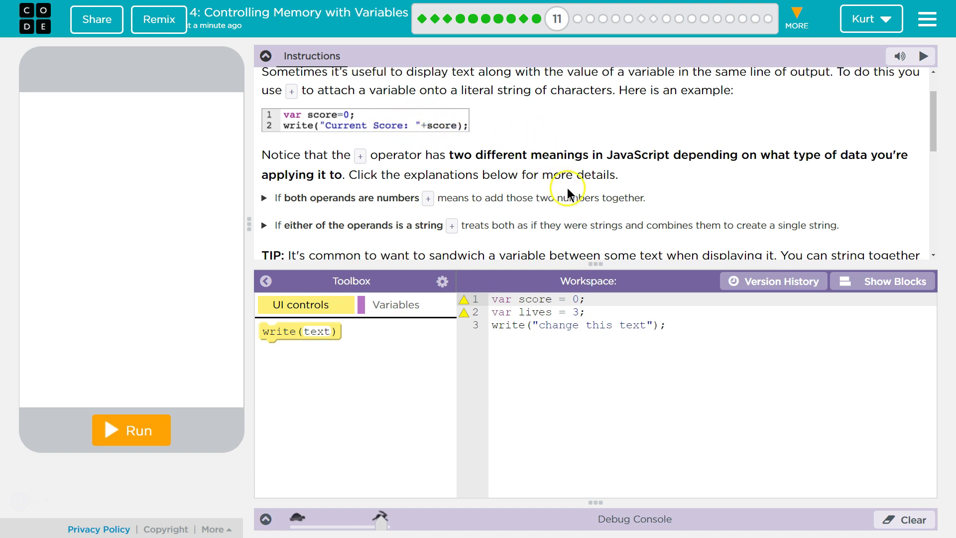
scroll(567, 189, down, 1)
scroll(568, 188, down, 1)
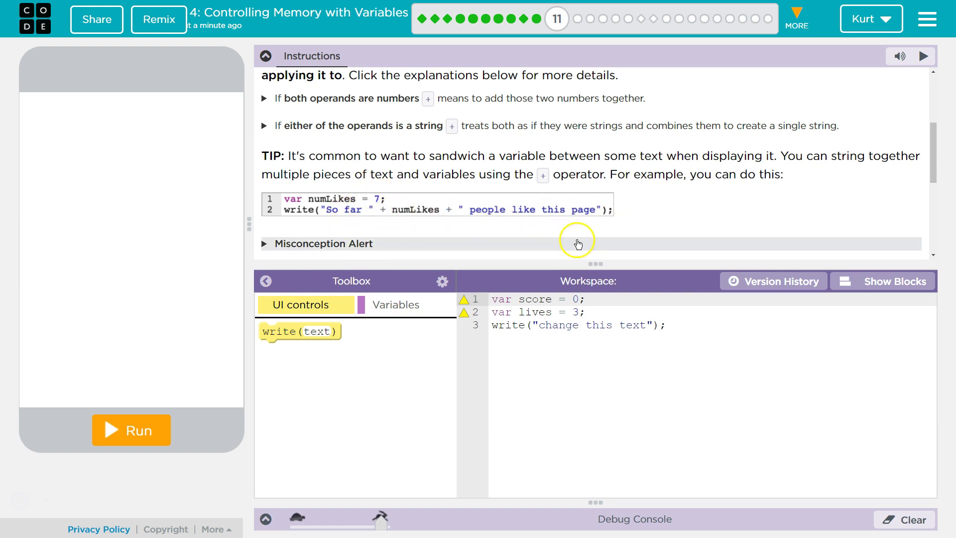
scroll(575, 239, down, 2)
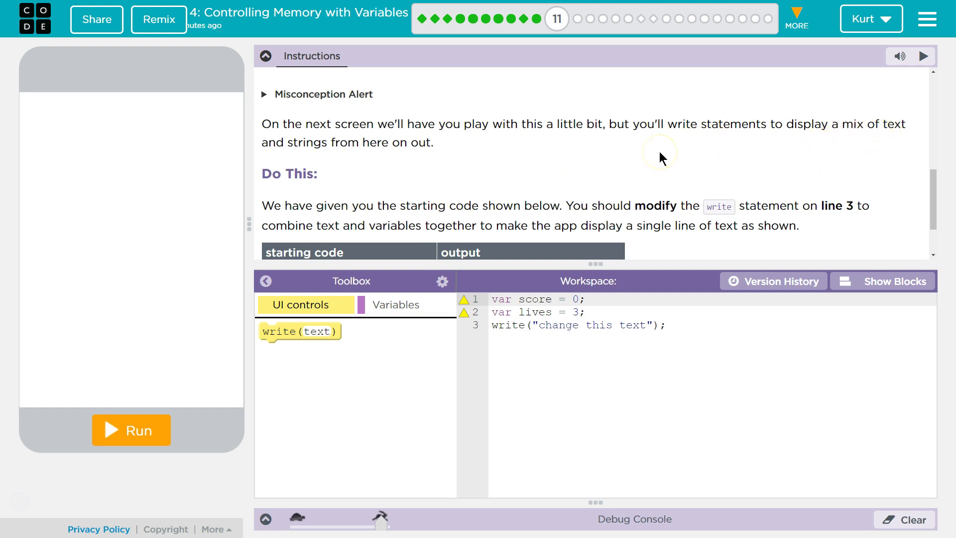
scroll(659, 151, down, 1)
scroll(660, 152, down, 1)
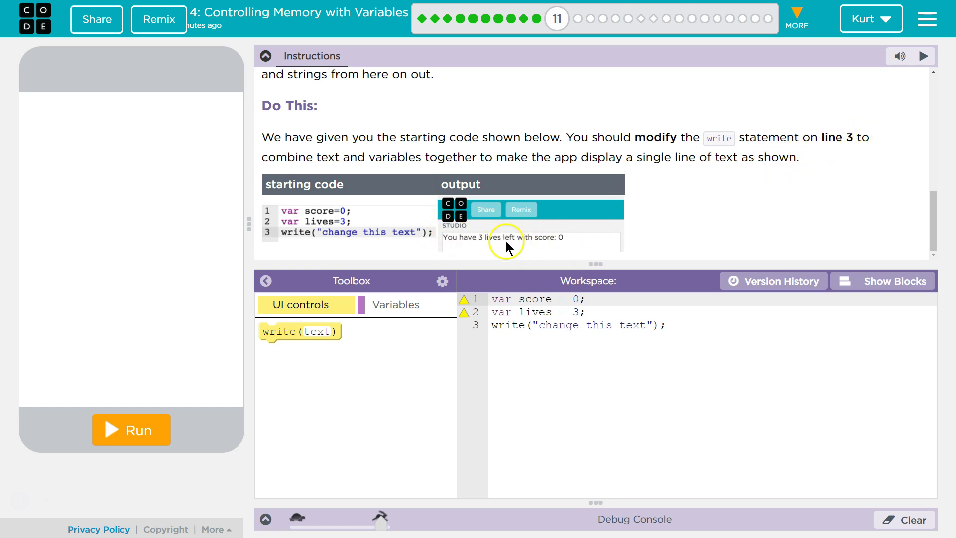
- Run the starter program so the preview shows 'change this text'
click(123, 432)
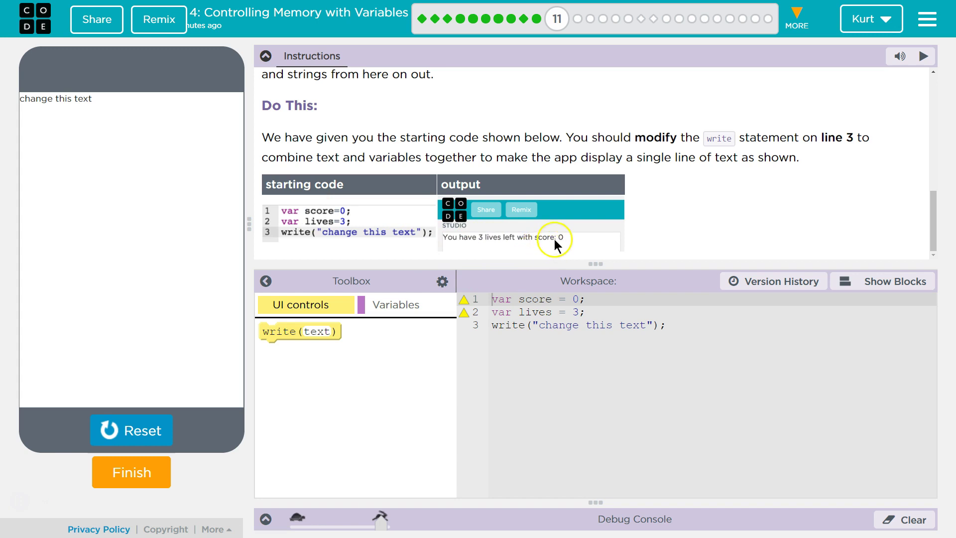
- Replace line 3's placeholder with "You have " + lives + " lives left with score: " + score
click(644, 326)
drag(646, 326, 540, 327)
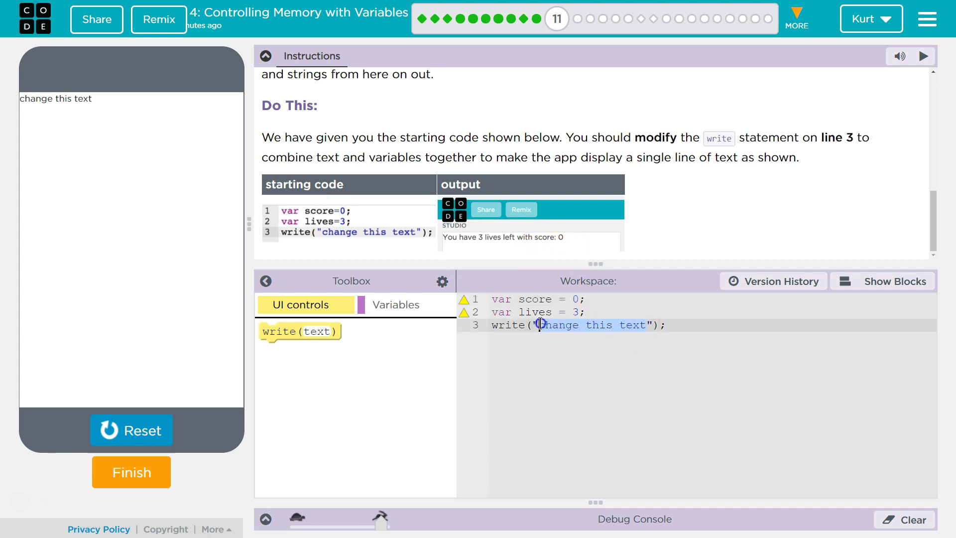
text(You have)
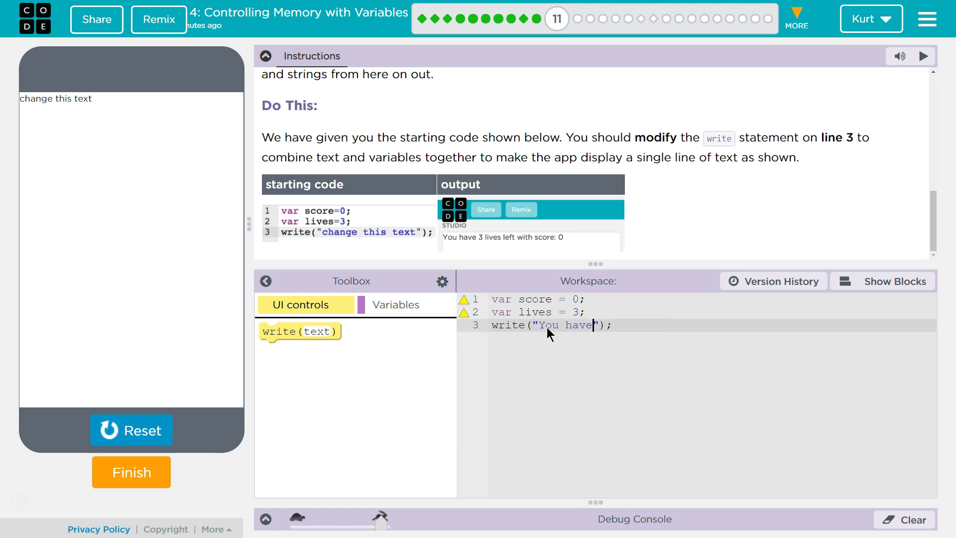
text( ")
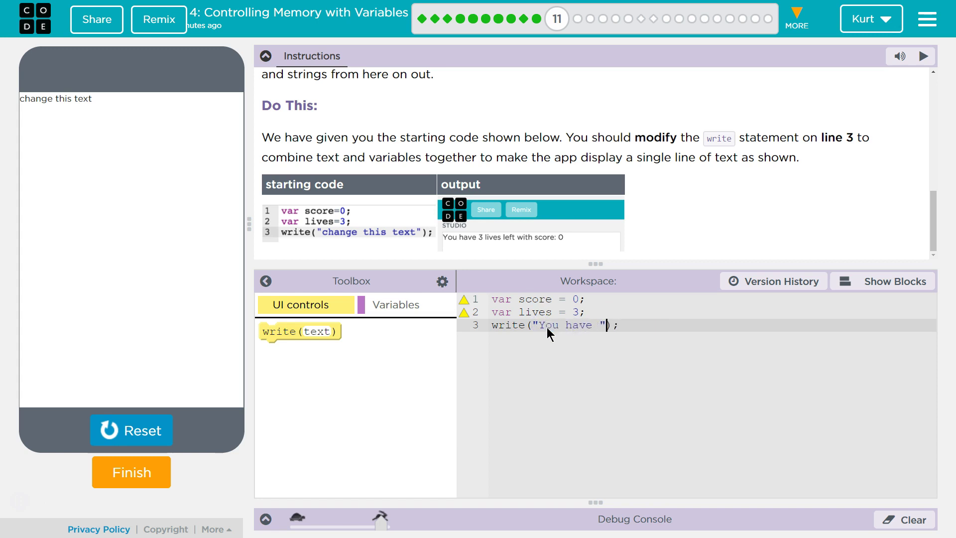
text( + live)
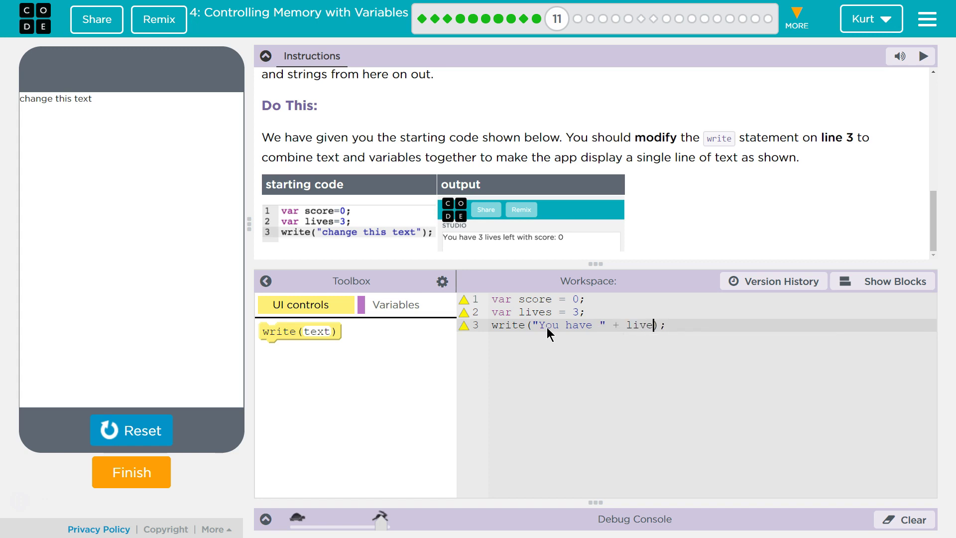
text(s + )
text(")
text( left)
key(BackSpace)
key(BackSpace)
key(BackSpace)
key(BackSpace)
text(i)
text(ves left with a)
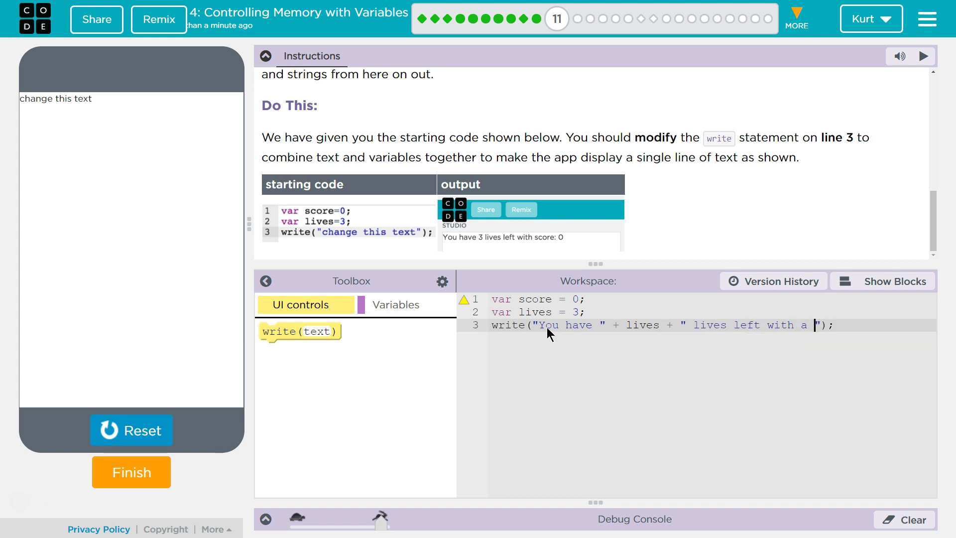
key(BackSpace)
text(score:)
key(Right)
text(+ )
text(0)
key(BackSpace)
text(score)
- Reset and rerun the app to show 'You have 3 lives left with score: 0'
click(153, 443)
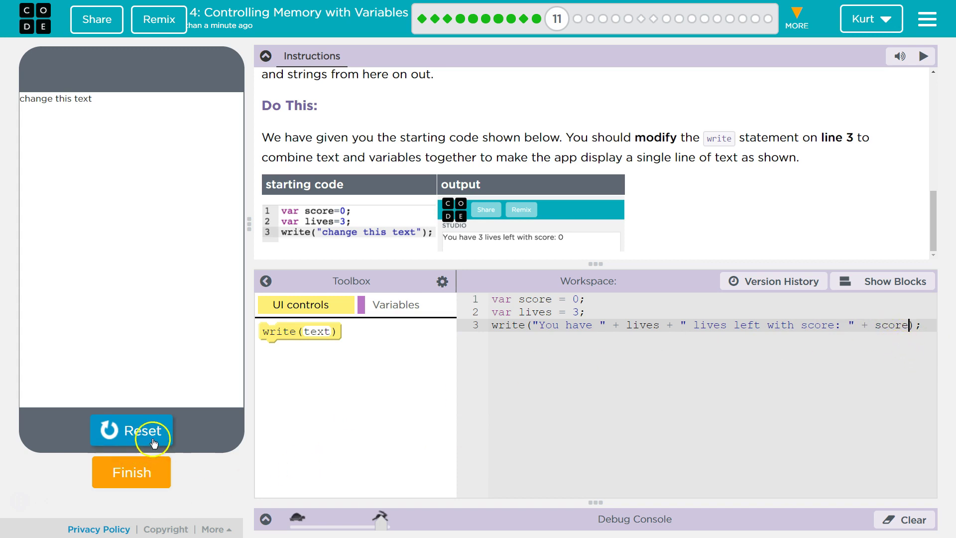
click(152, 442)
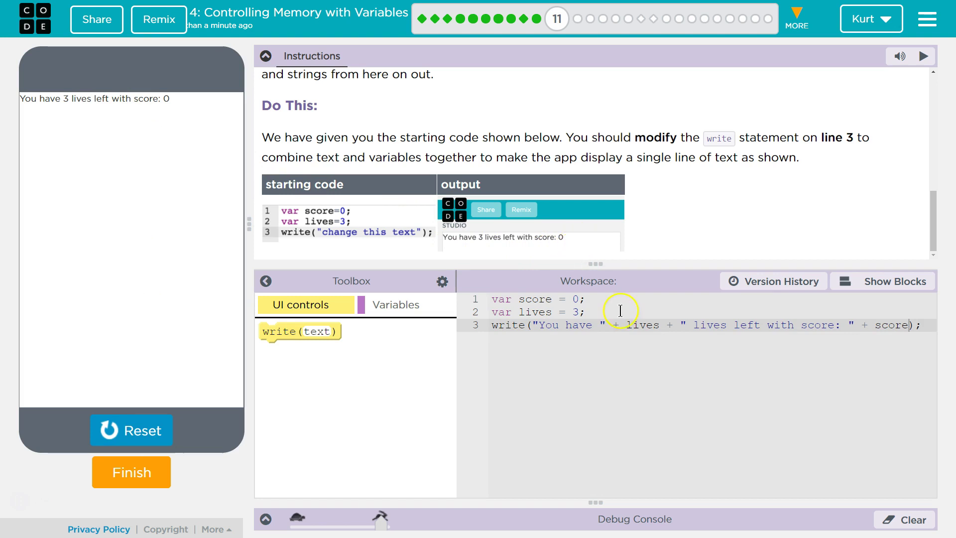
- Hide the toolbox, delete the spaces around the lives count, and rerun to check spacing
click(265, 281)
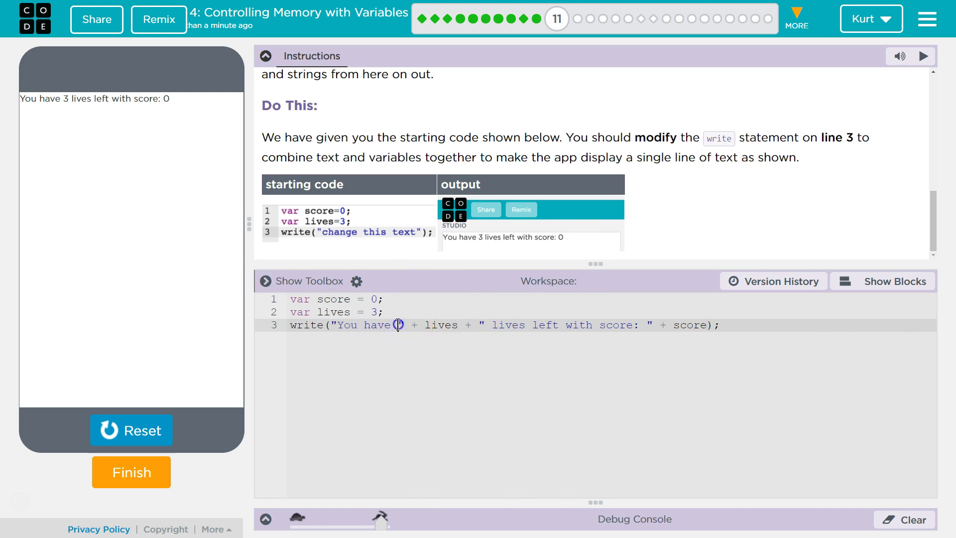
click(398, 325)
key(BackSpace)
click(486, 325)
key(BackSpace)
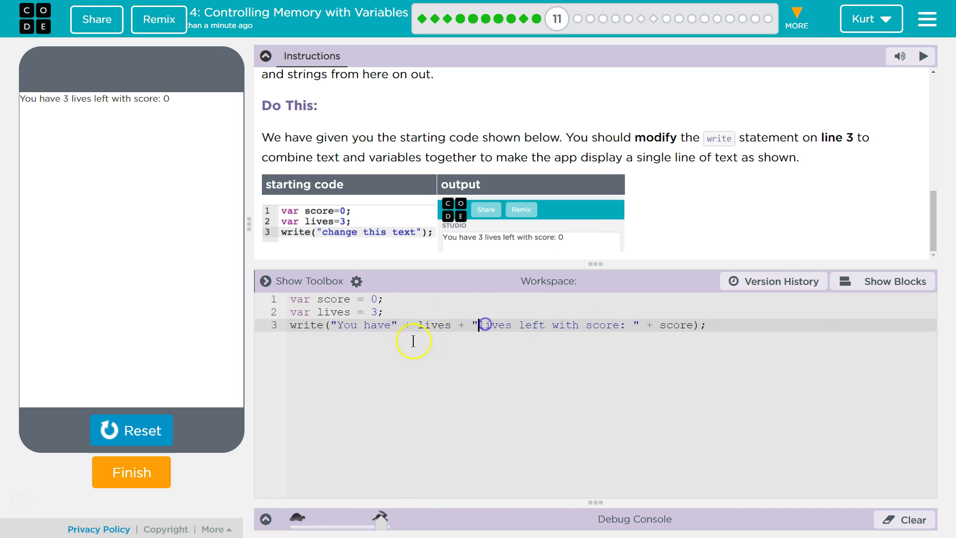
click(139, 430)
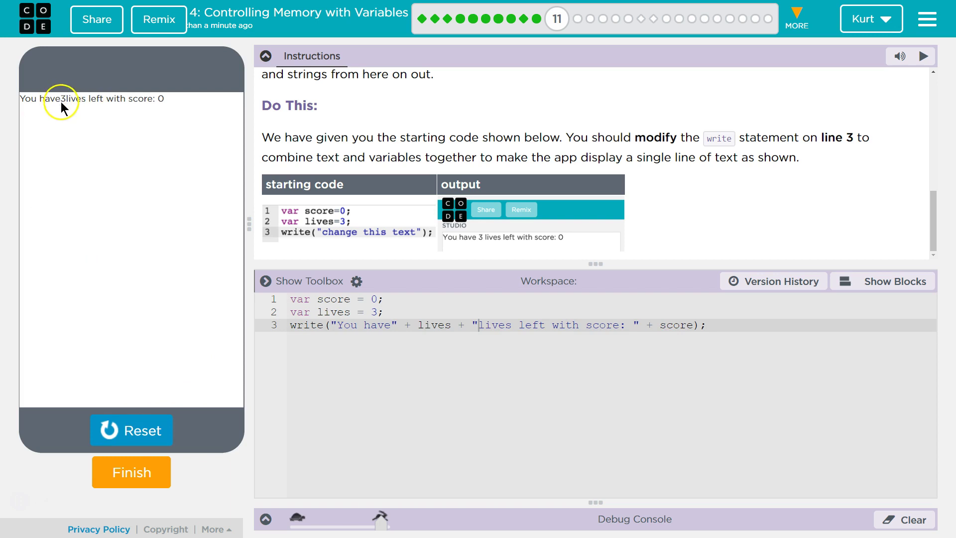
- Restore the spaces after 'You have' and before 'lives', then finish the level
click(394, 324)
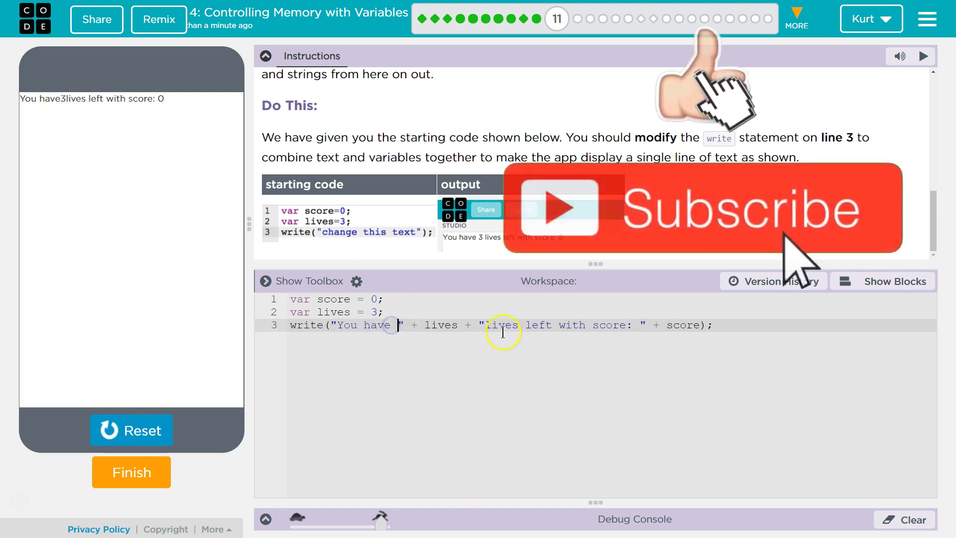
click(484, 324)
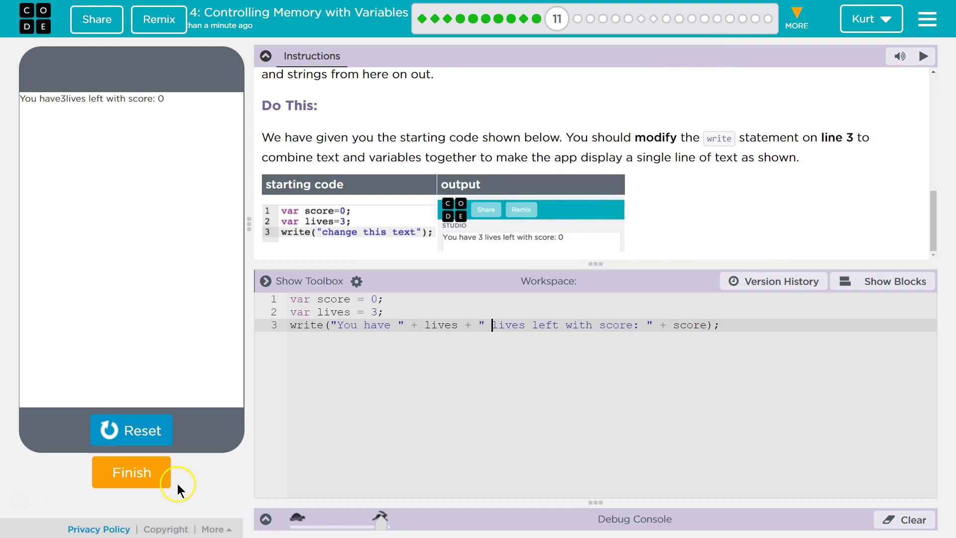
click(148, 474)
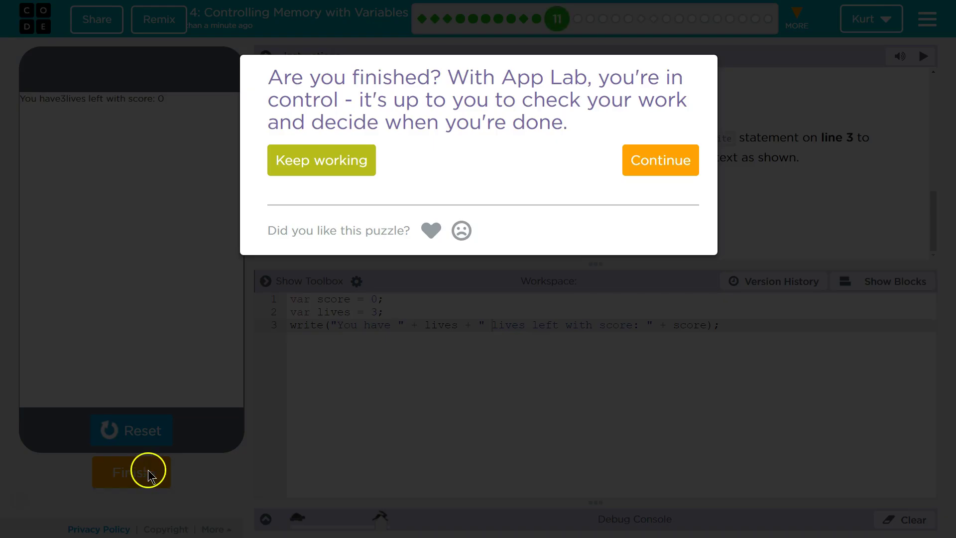